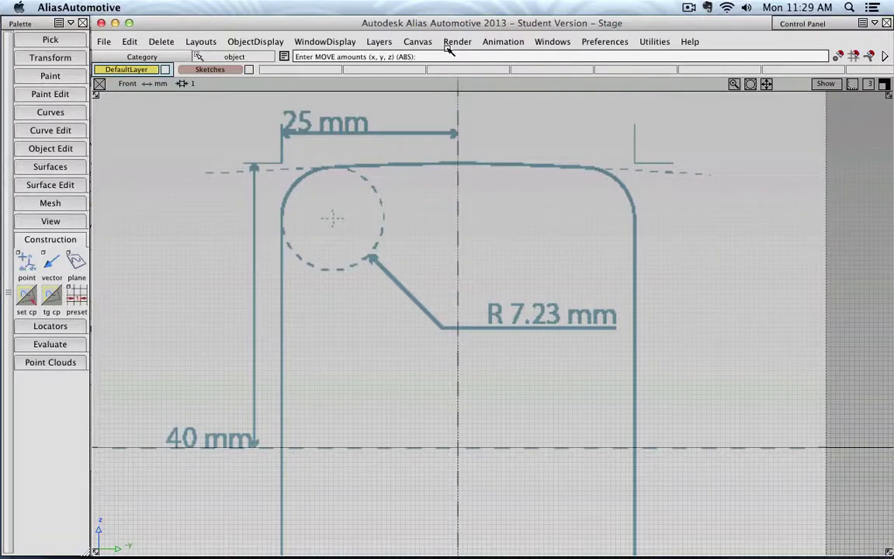
Step: Create a new layer and rename it from L2 to 'Profiles'
left_click(379, 42)
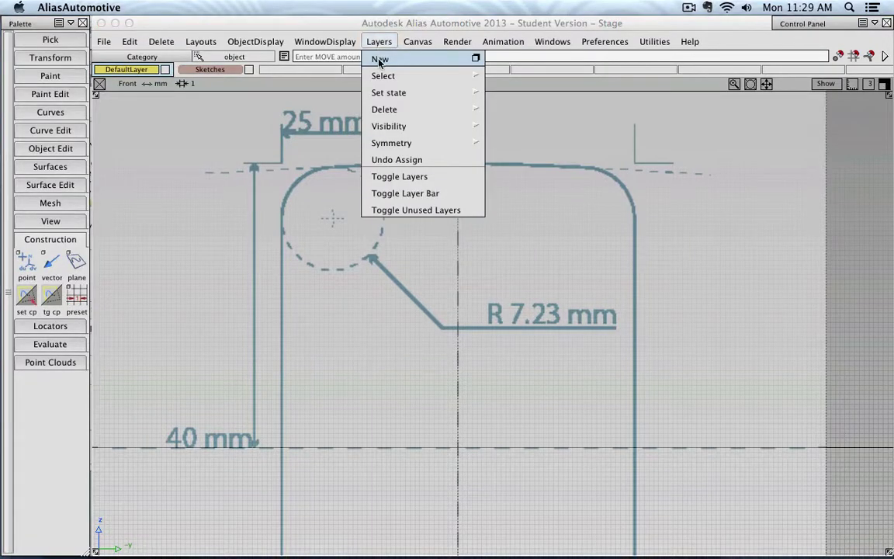
left_click(380, 60)
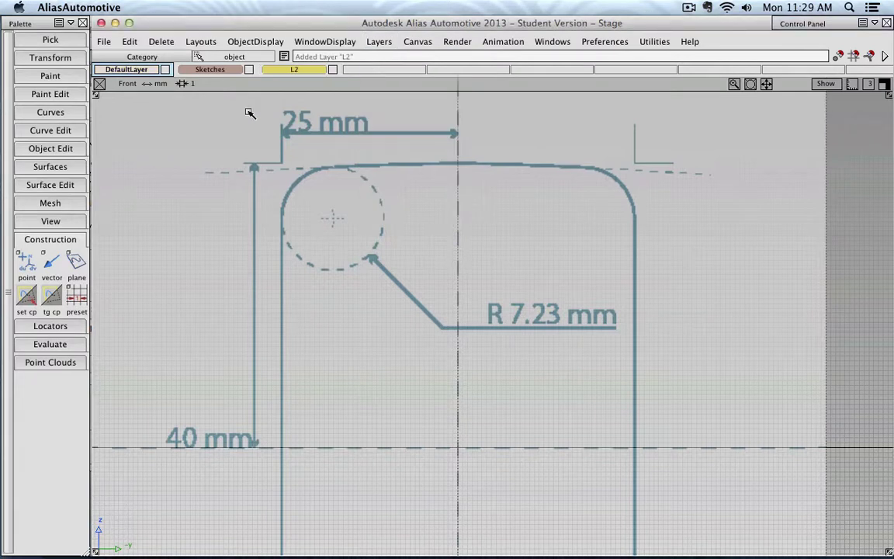
left_click(275, 69)
left_click(303, 70)
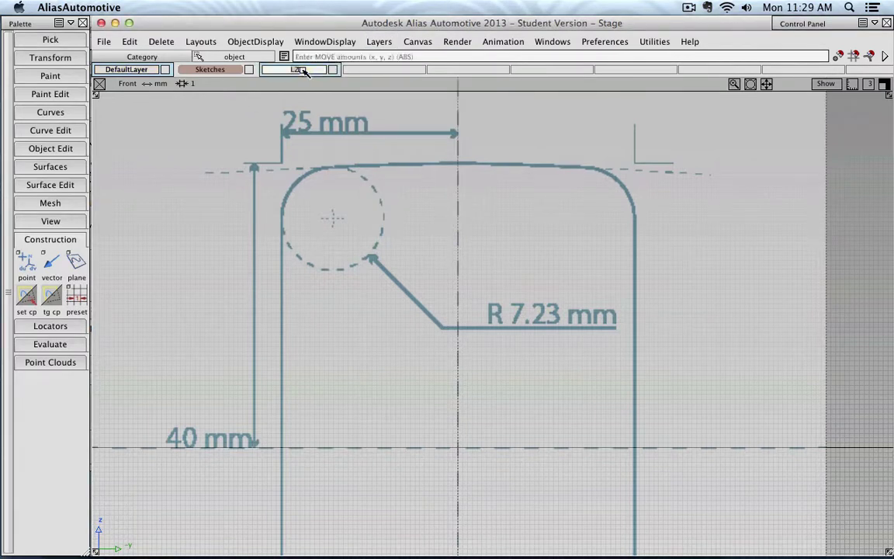
type("Profiles")
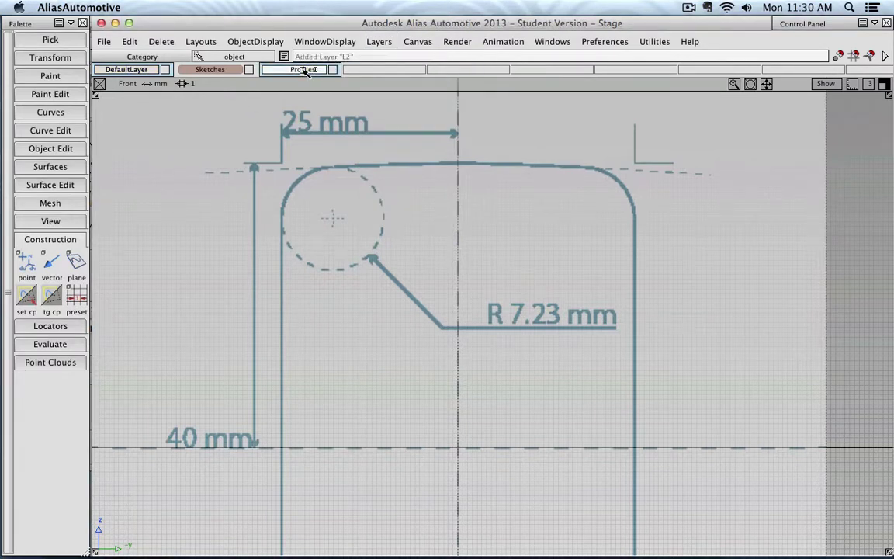
key("Return")
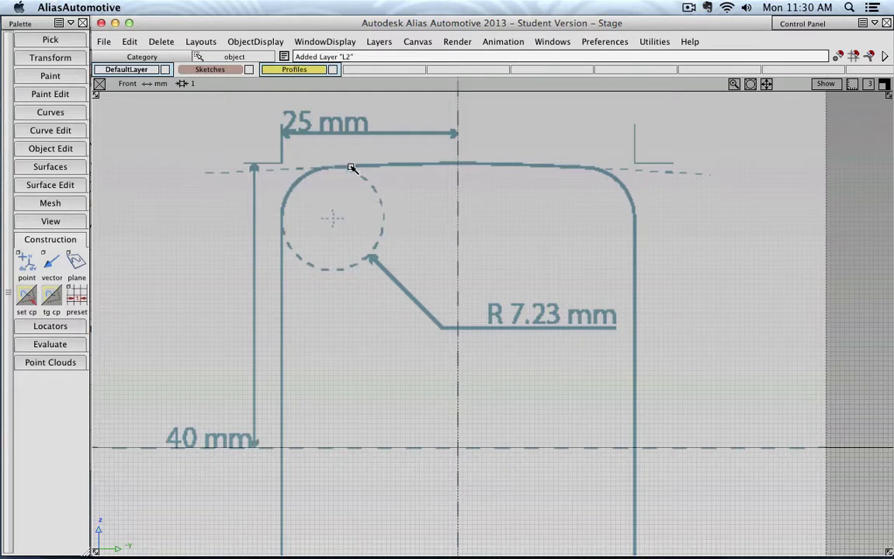
left_click(49, 237)
Step: Pick the CV curve tool and look over its alternative freeform curve variants
left_click(67, 116)
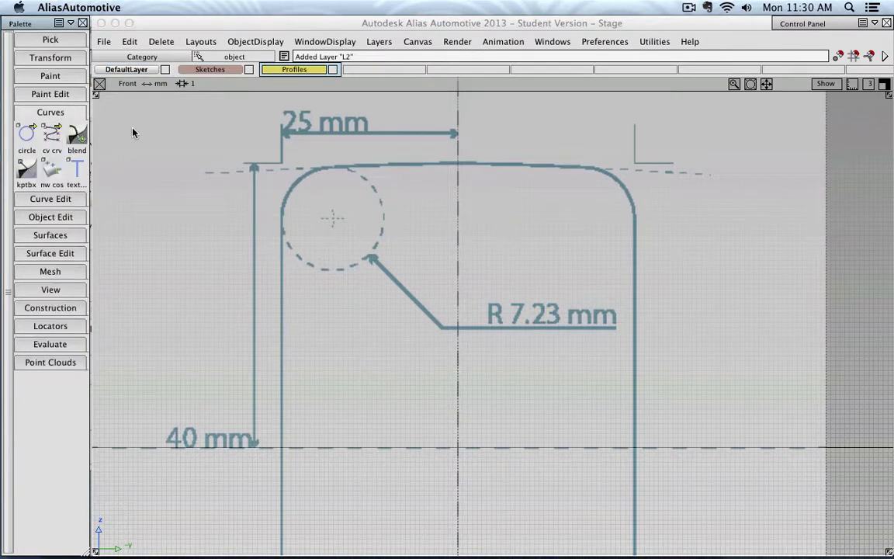
left_click(50, 140)
left_click(49, 138)
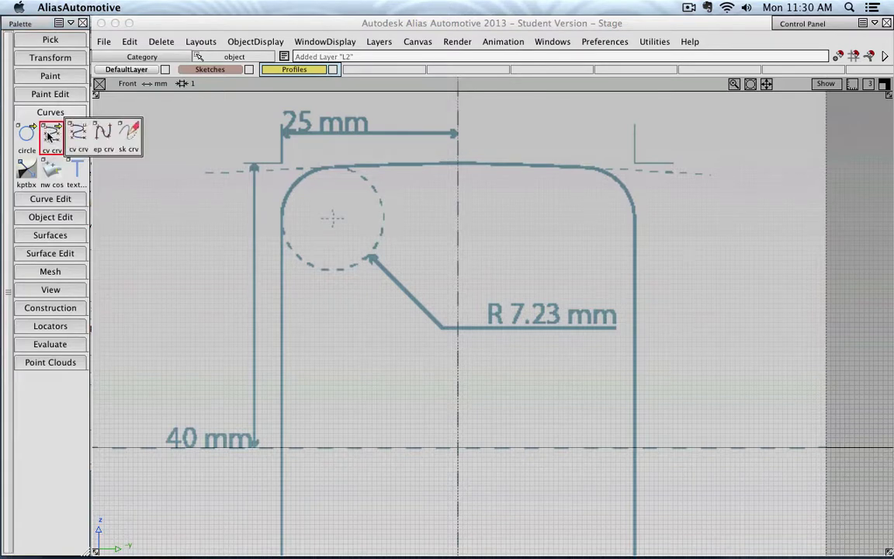
left_click_drag(49, 136, 78, 135)
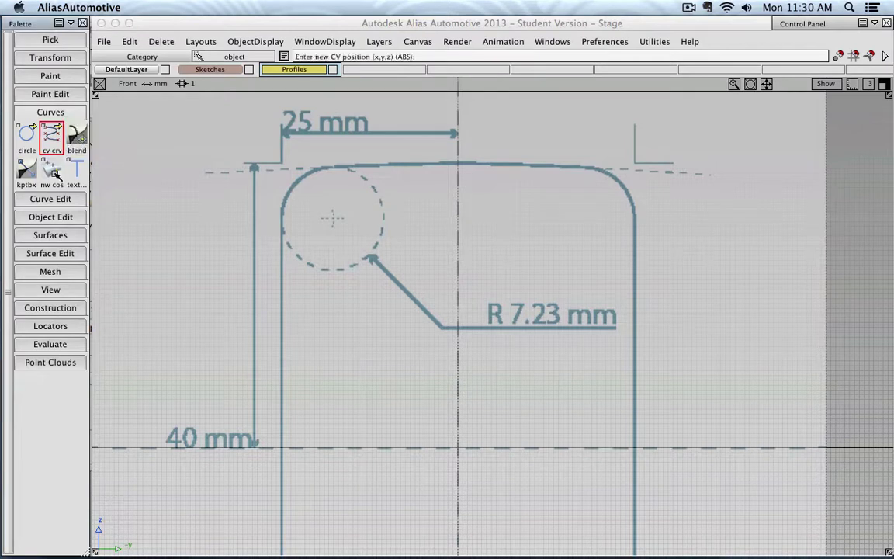
Step: Open the Keypoint Curve Toolbox, move it to the lower right, and select its line tool
left_click(26, 169)
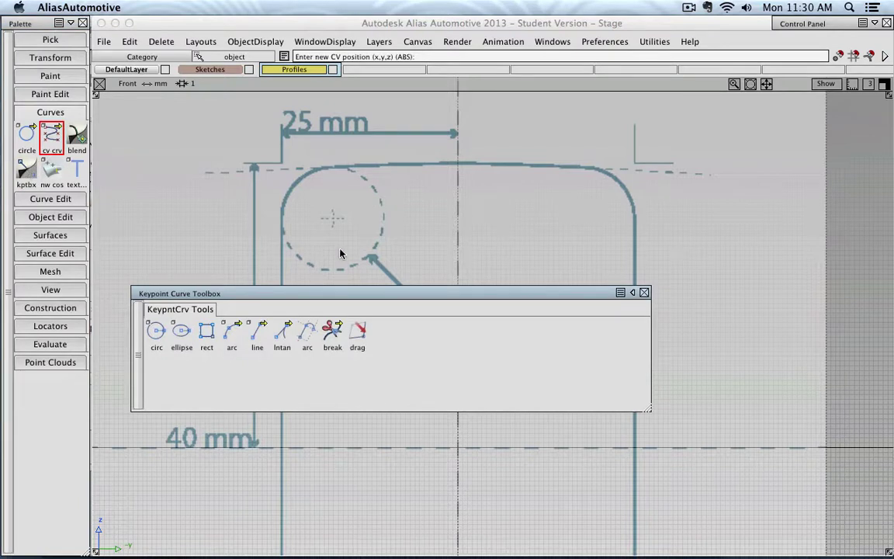
left_click_drag(364, 295, 574, 316)
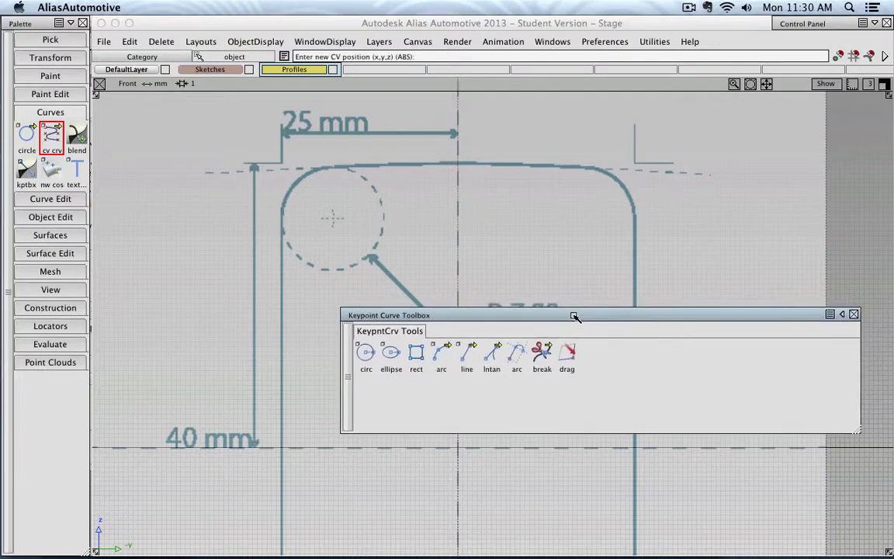
left_click(467, 353)
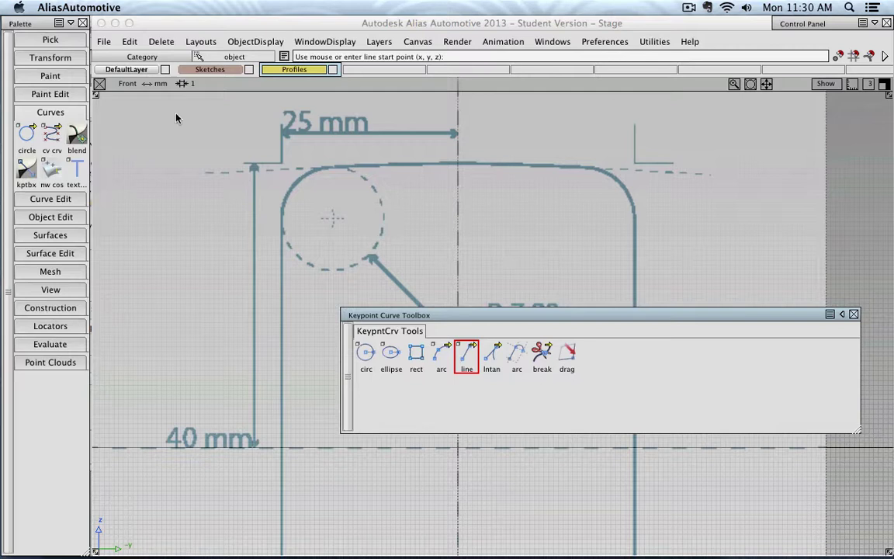
left_click(203, 41)
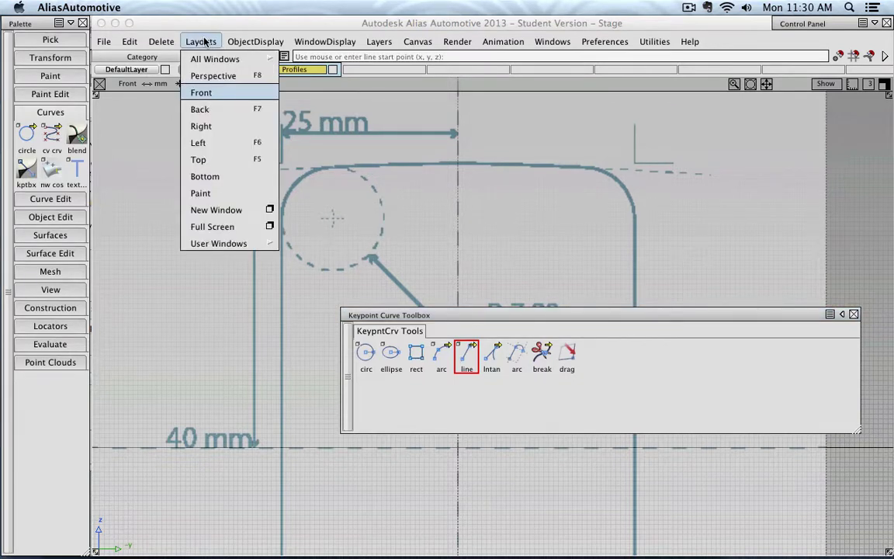
left_click(217, 77)
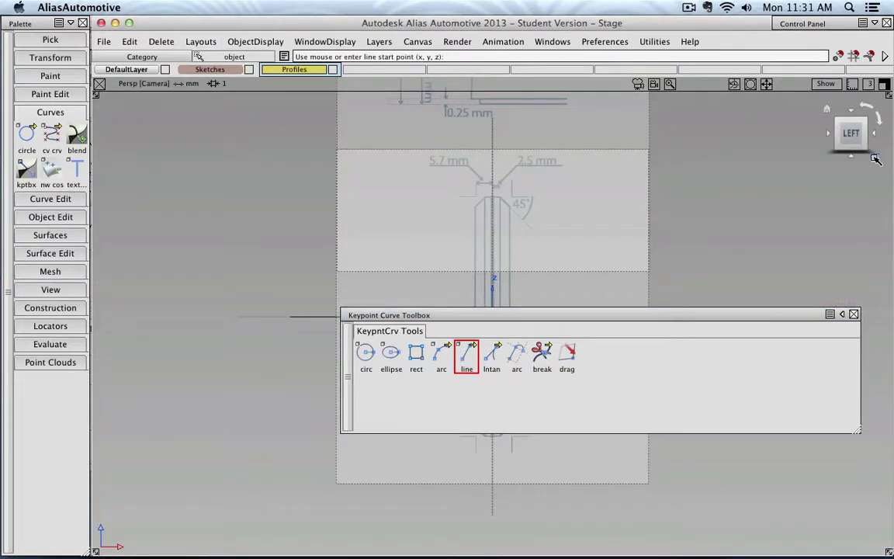
right_click(879, 158)
left_click(852, 170)
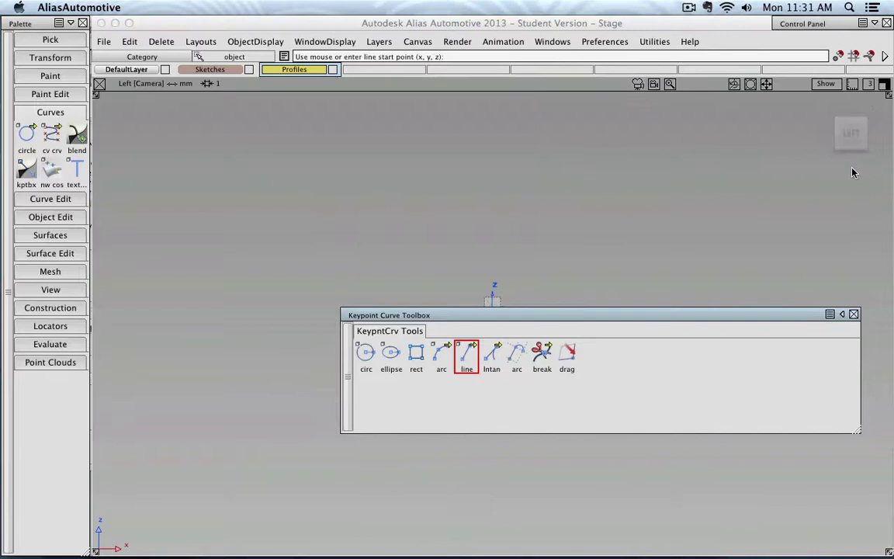
scroll(631, 253, "up", 5)
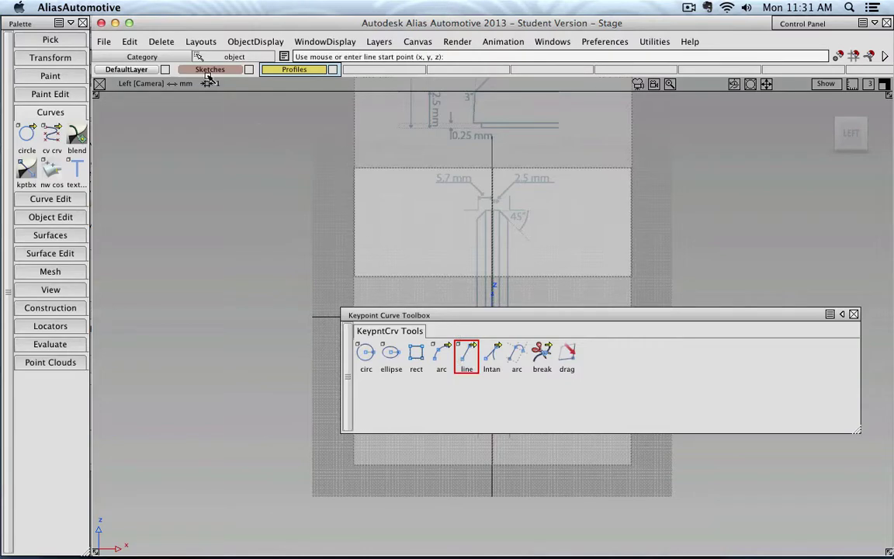
left_click(187, 41)
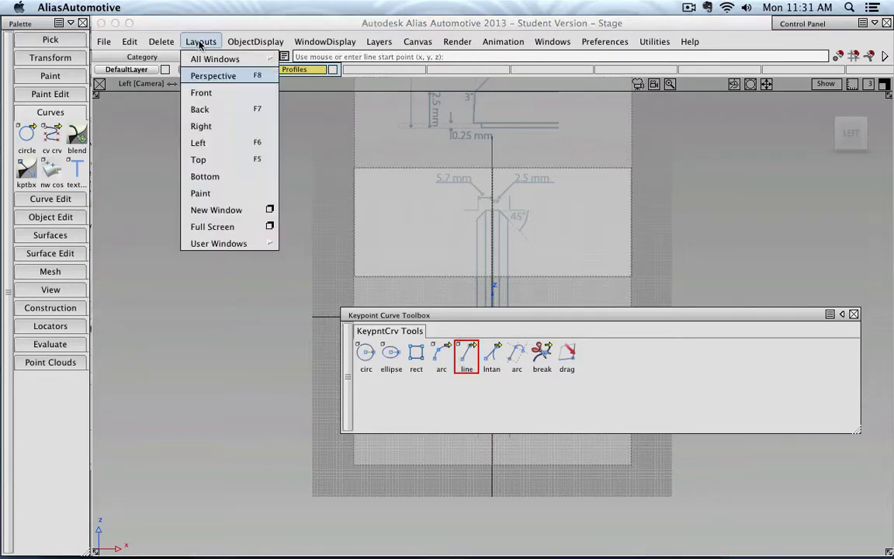
left_click(204, 93)
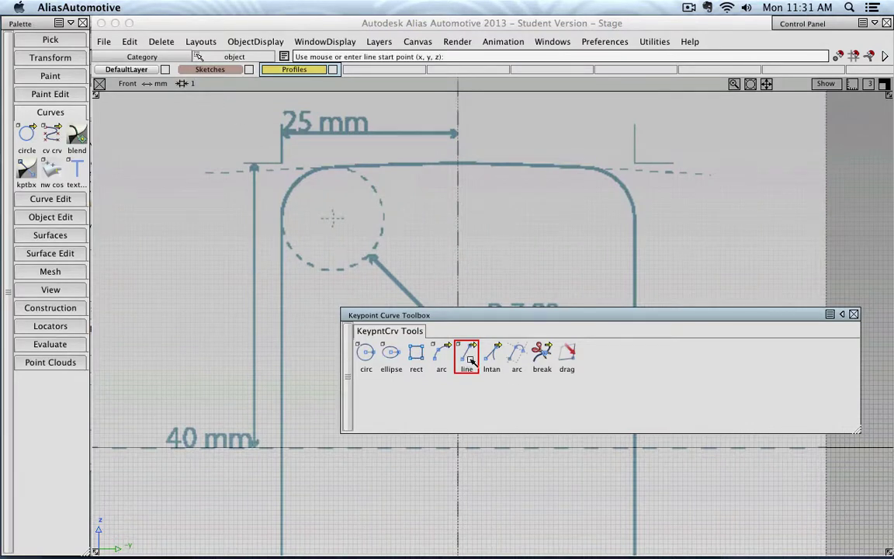
Step: Draw a straight keypoint line from just right of the dashed circle to near the right edge
left_click(393, 184)
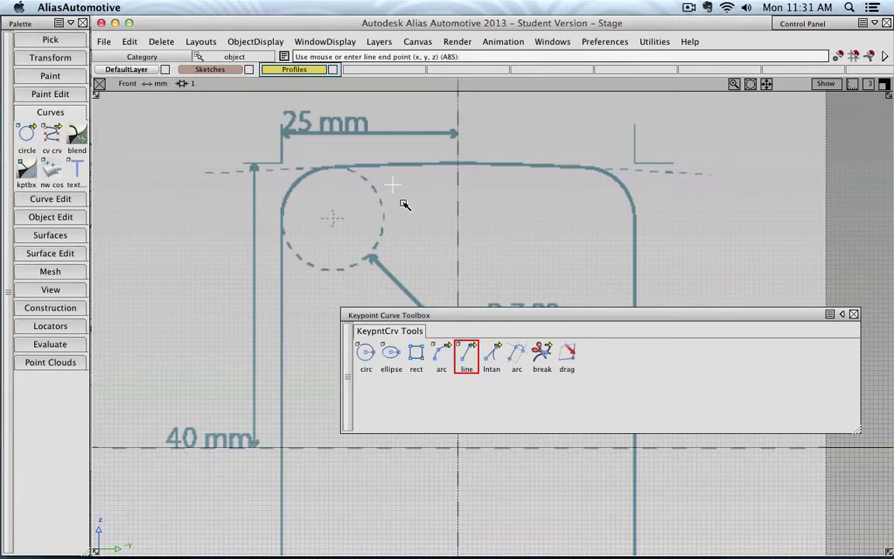
left_click(577, 201)
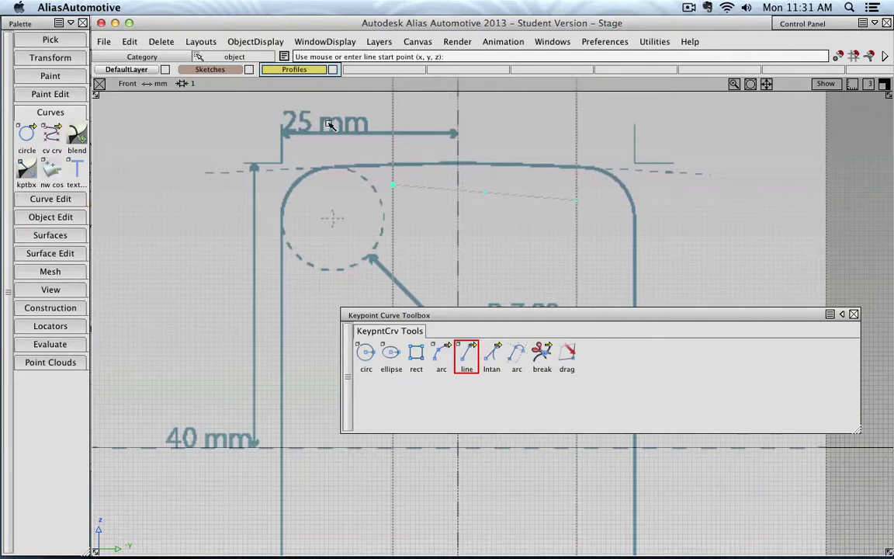
left_click(48, 40)
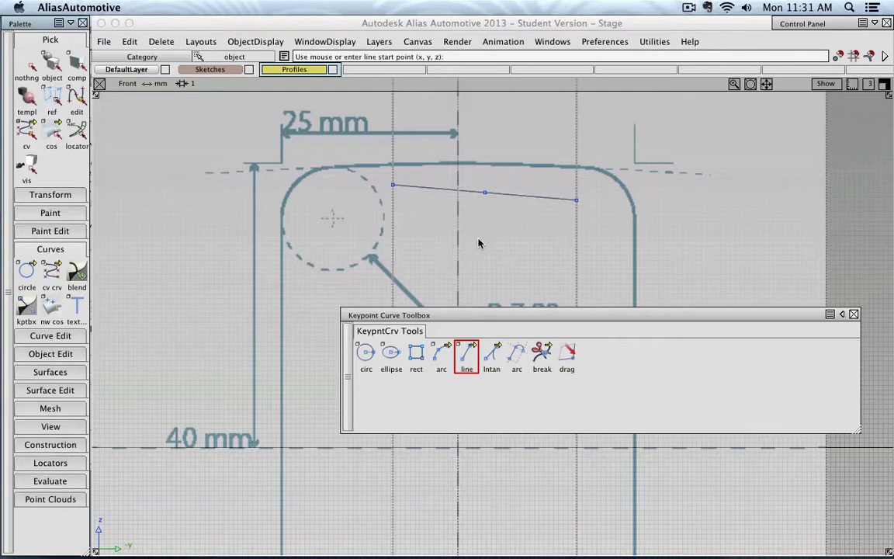
Step: Drag both line endpoints so it slopes down to the right just below the top edge
left_click(567, 355)
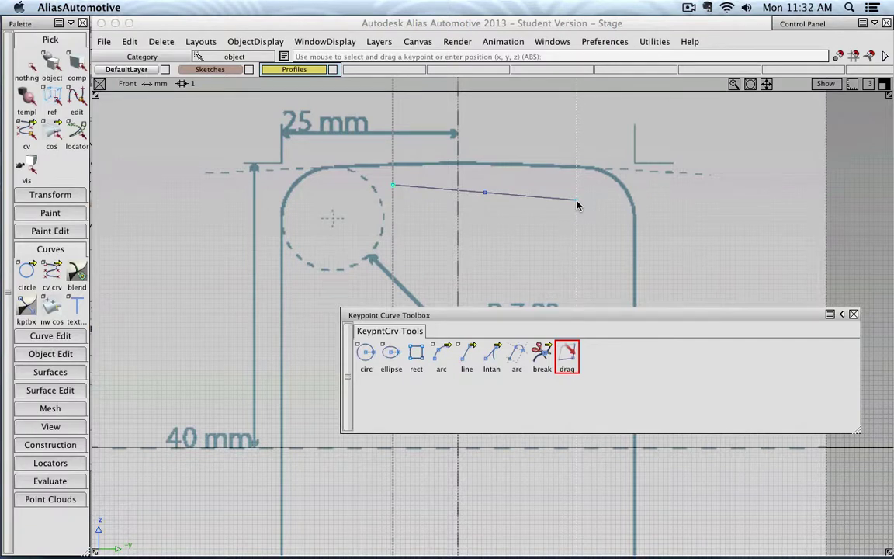
left_click_drag(576, 205, 537, 214)
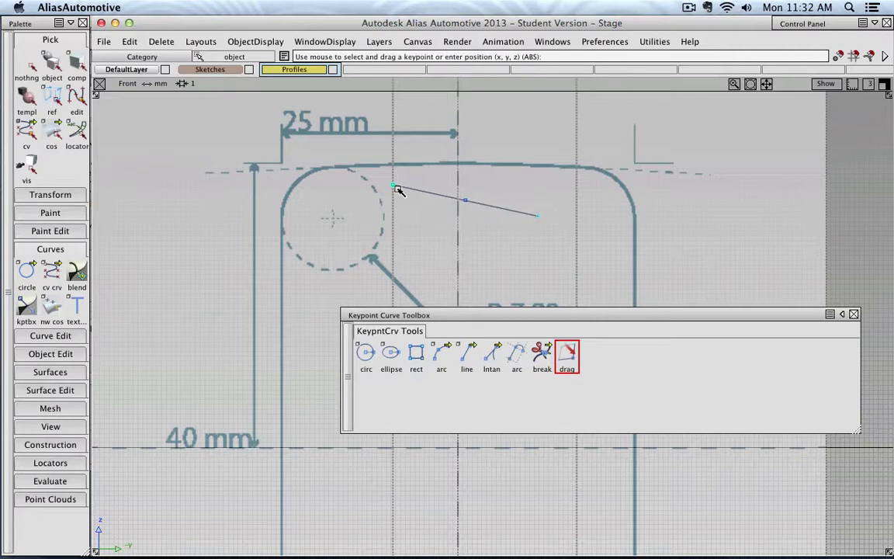
left_click_drag(395, 189, 551, 177)
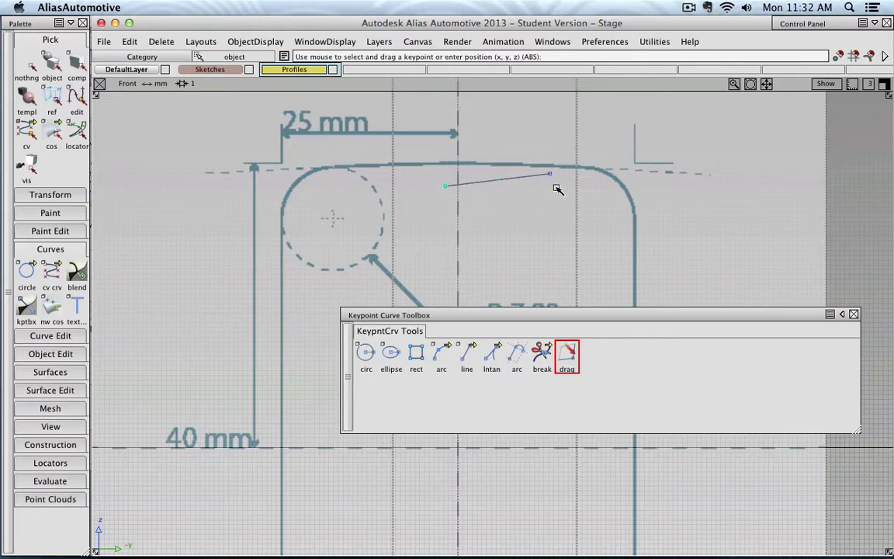
left_click_drag(550, 175, 514, 221)
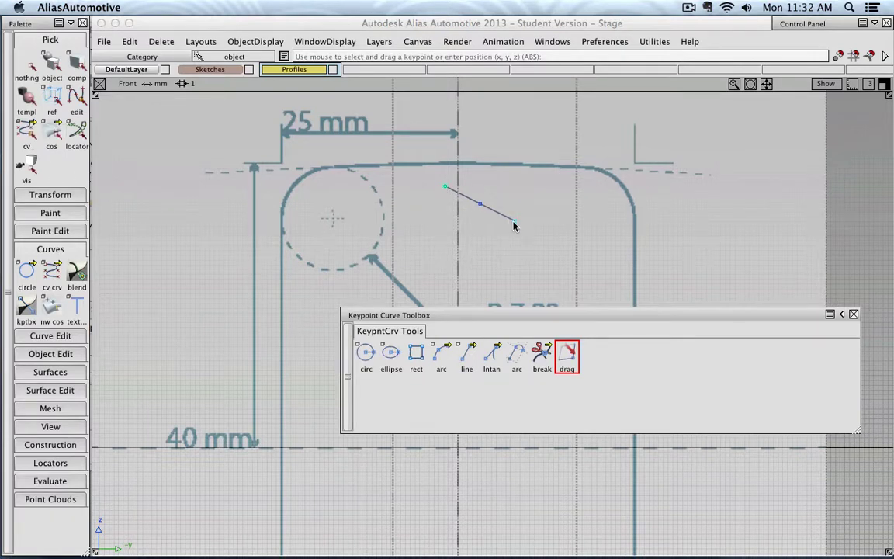
Step: Draw an angled line off the short sloped line with the ang tool, forming a V
left_click(467, 353)
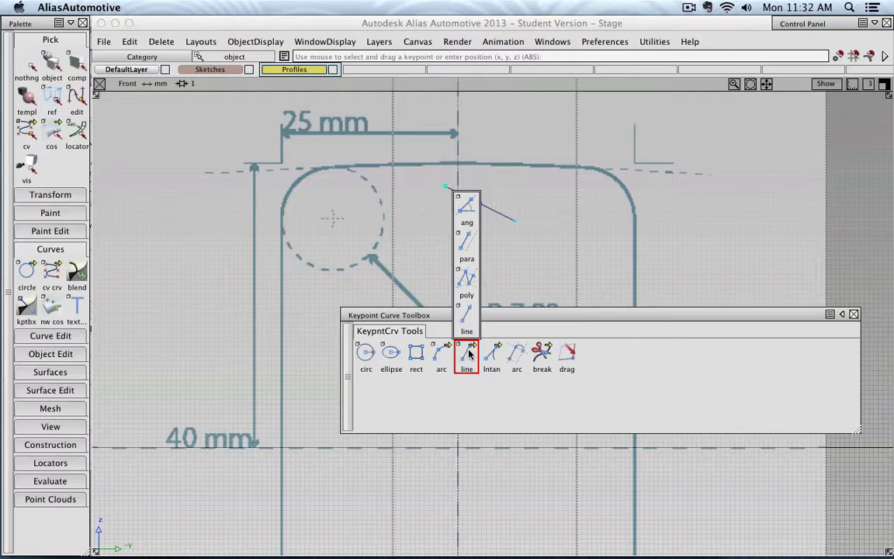
left_click_drag(468, 353, 469, 213)
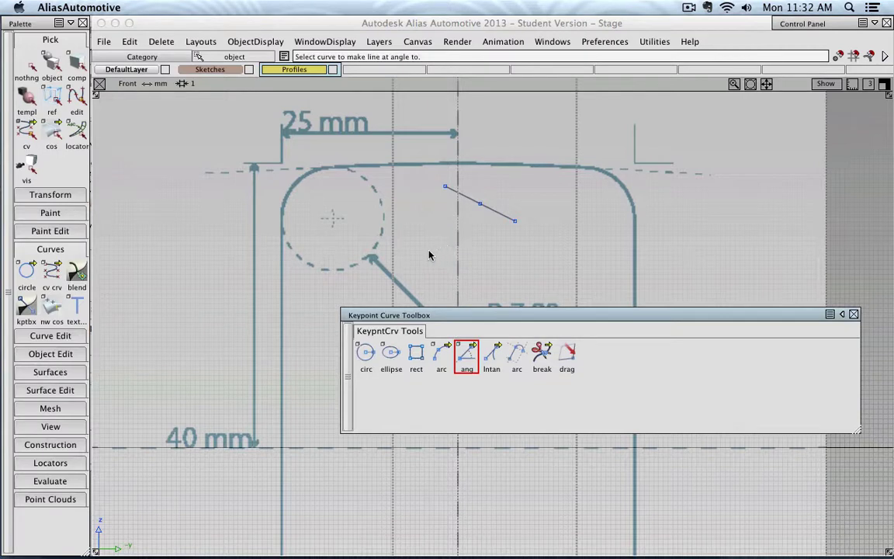
left_click(470, 194)
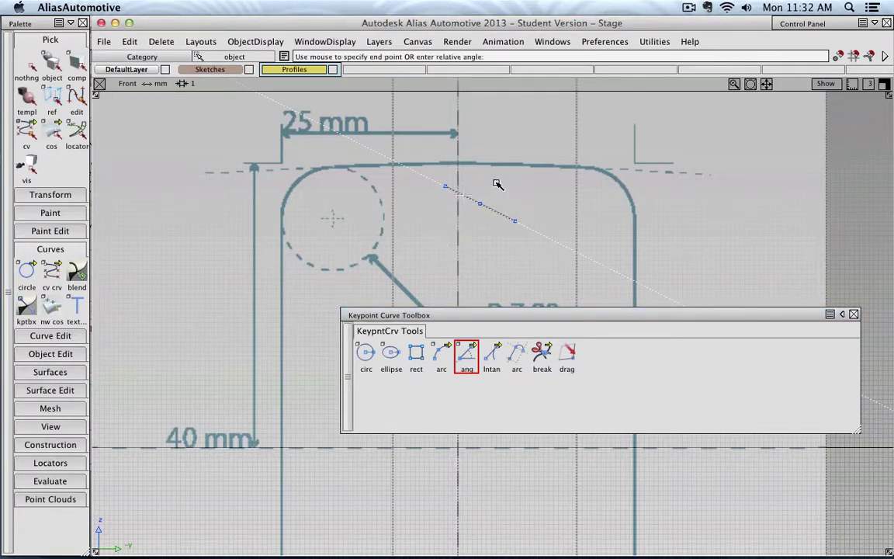
mouse_move(514, 186)
left_mouse_down()
mouse_move(535, 191)
mouse_move(525, 149)
mouse_move(518, 181)
mouse_move(503, 149)
mouse_move(468, 131)
mouse_move(511, 159)
mouse_move(517, 173)
left_mouse_up()
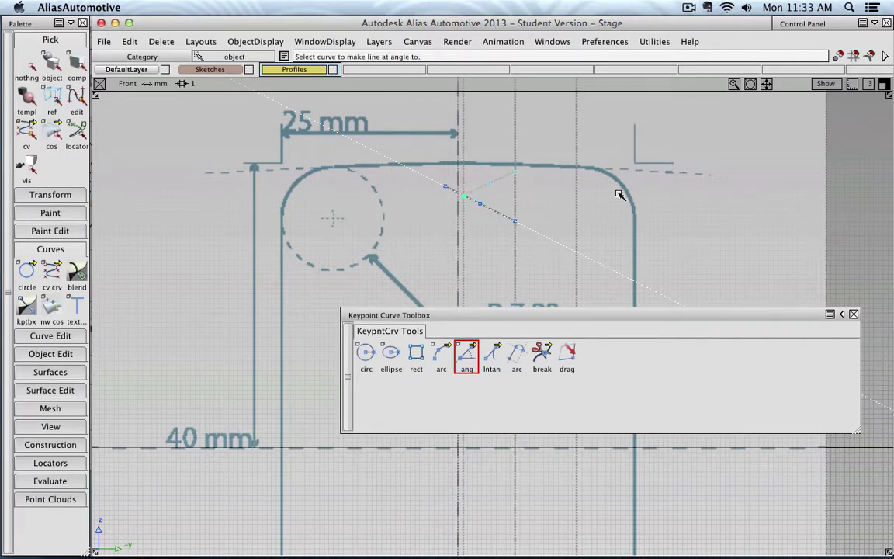
left_click(31, 62)
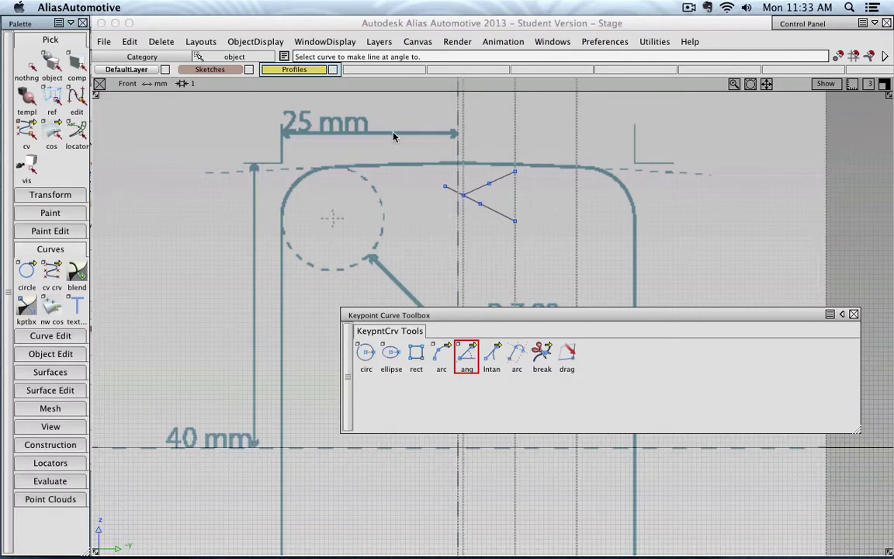
Step: Delete the guidelines and draw two more angled lines off existing lines, forming a zigzag
left_click(161, 42)
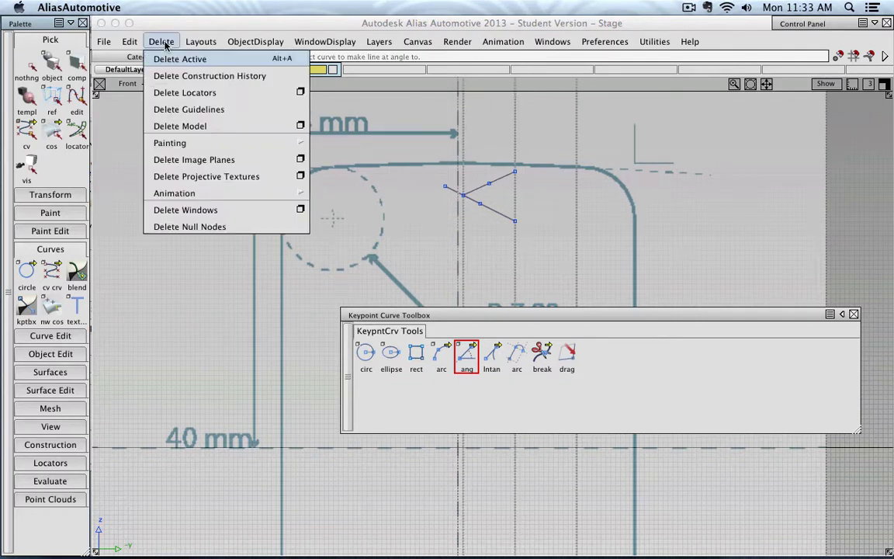
left_click(182, 111)
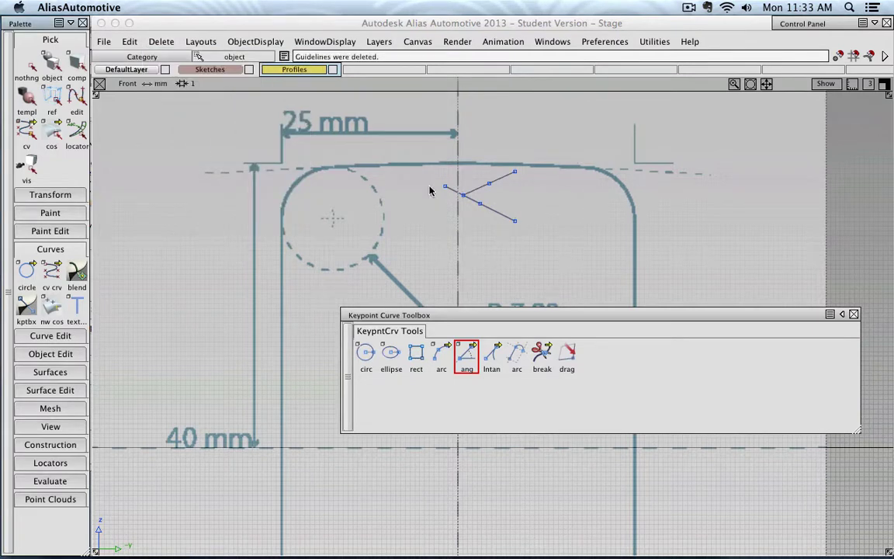
left_click(499, 186)
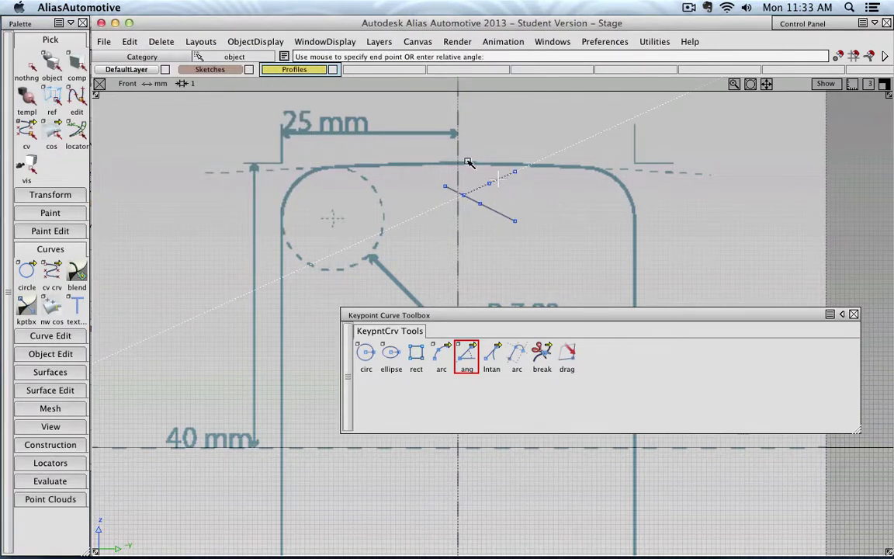
left_click_drag(467, 162, 436, 155)
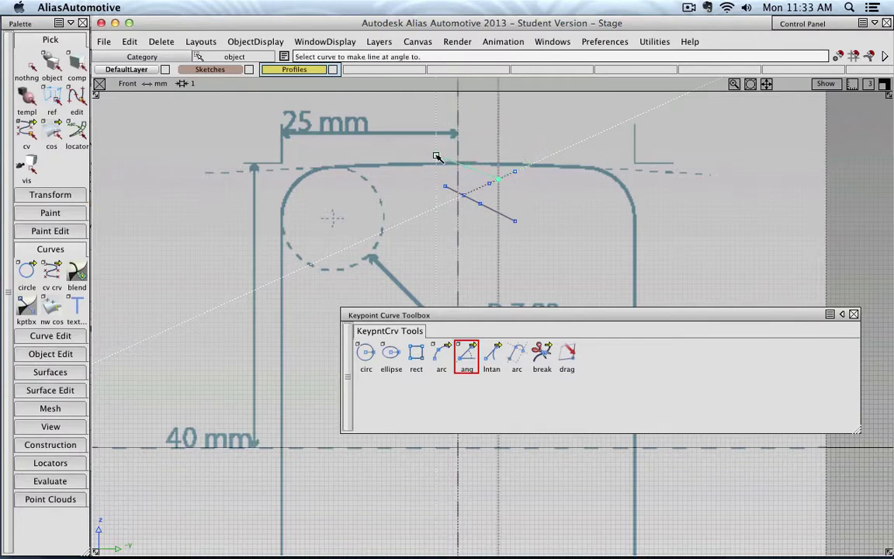
left_click(490, 210)
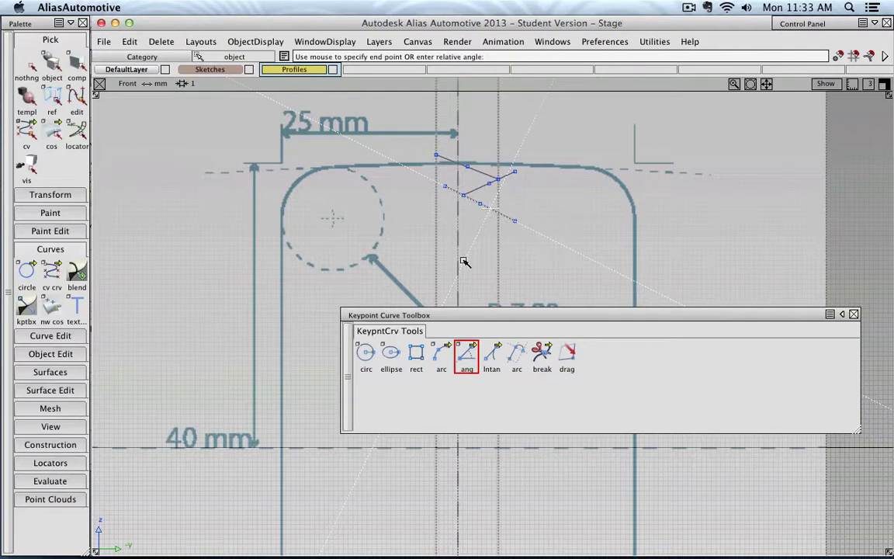
left_click_drag(460, 269, 500, 271)
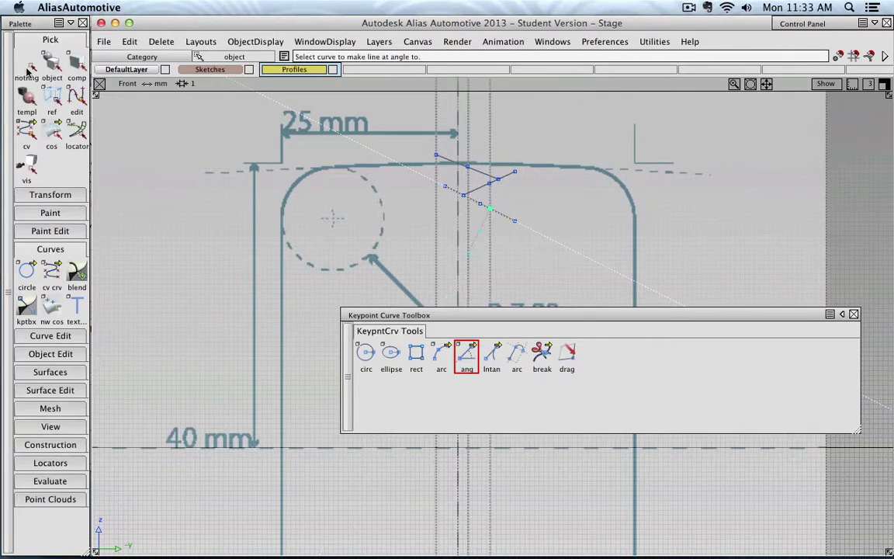
Step: Clear the guidelines and delete all the practice angle lines via box selection
left_click(202, 42)
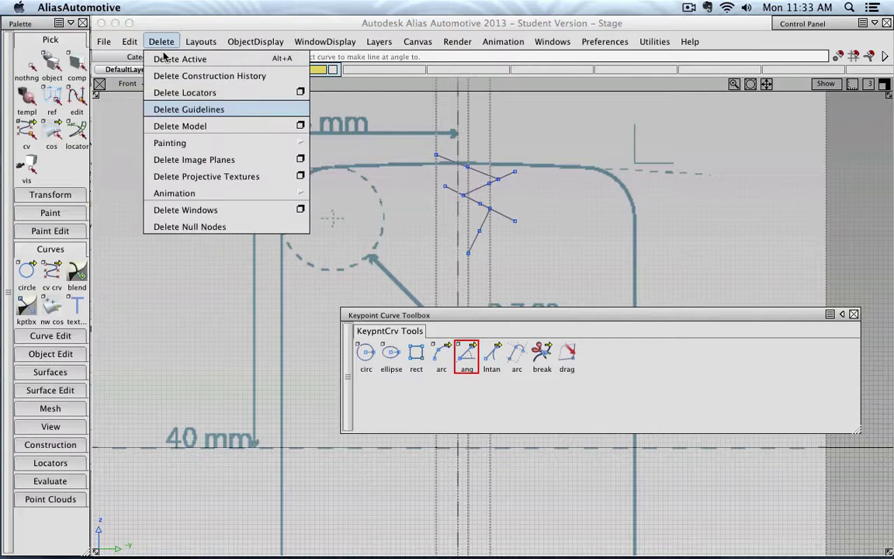
left_click(172, 106)
left_click(27, 63)
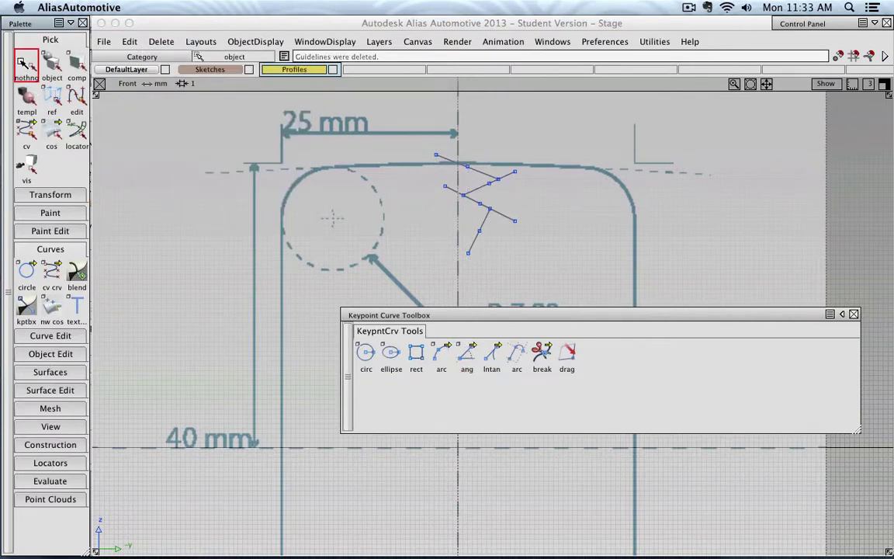
left_click(52, 64)
left_click_drag(415, 136, 500, 247)
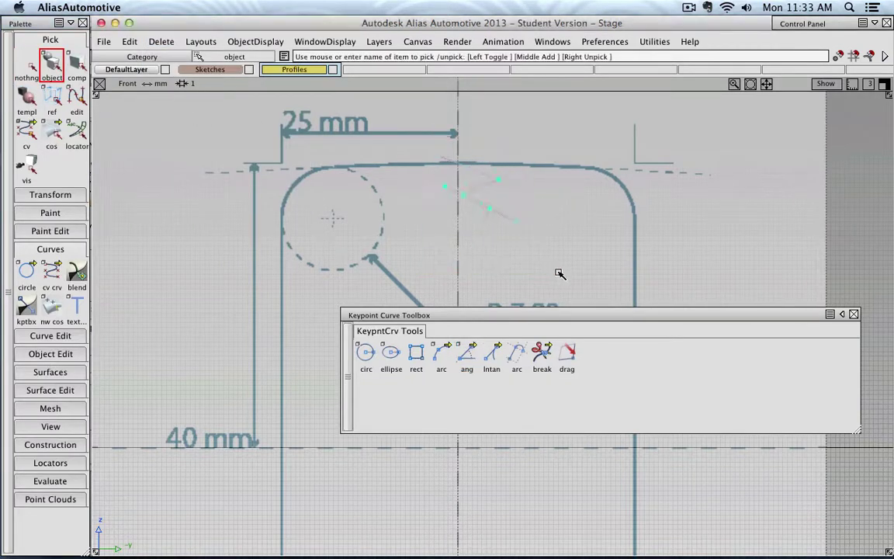
key("Delete")
left_click(378, 321)
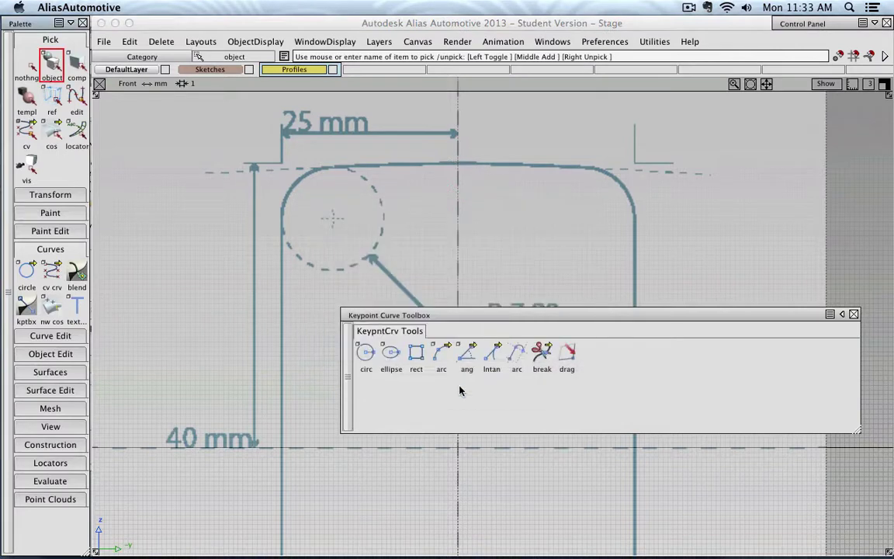
Step: Switch the keypoint tool from angled lines to plain straight lines
left_click(516, 358)
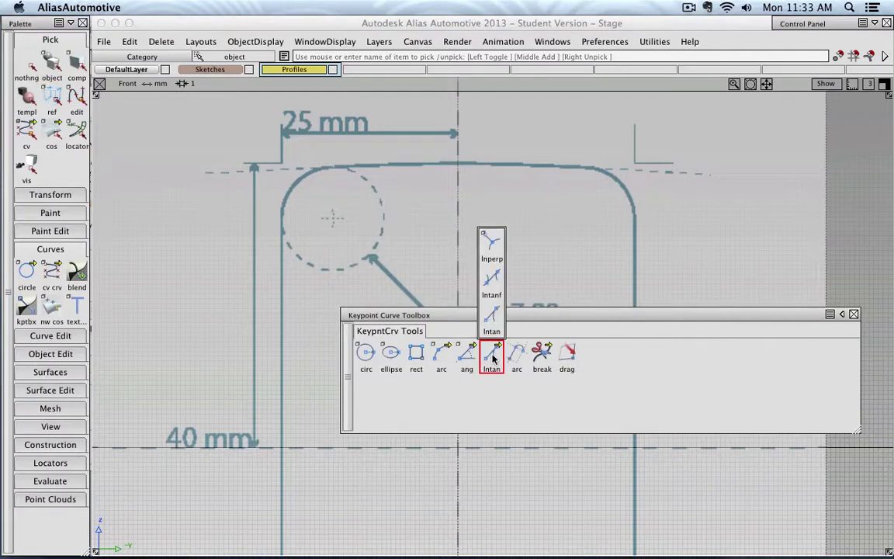
left_click(467, 363)
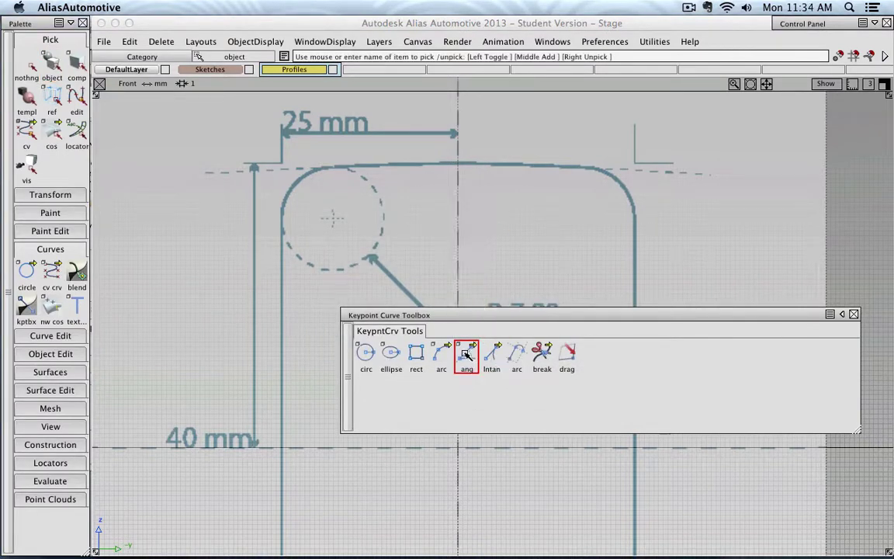
left_click_drag(466, 358, 467, 320)
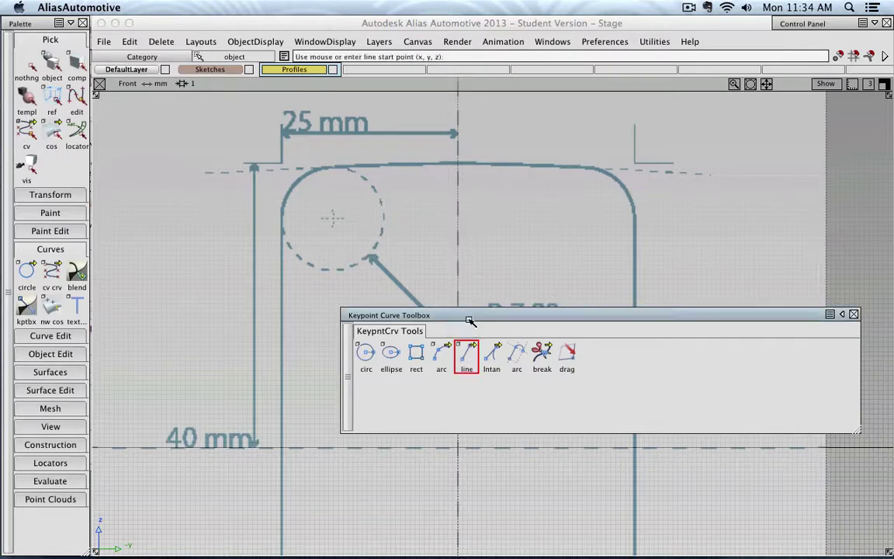
Step: Draw a horizontal line from the circle's left side, then select the arc tan tool
left_click(305, 198)
left_click(403, 198)
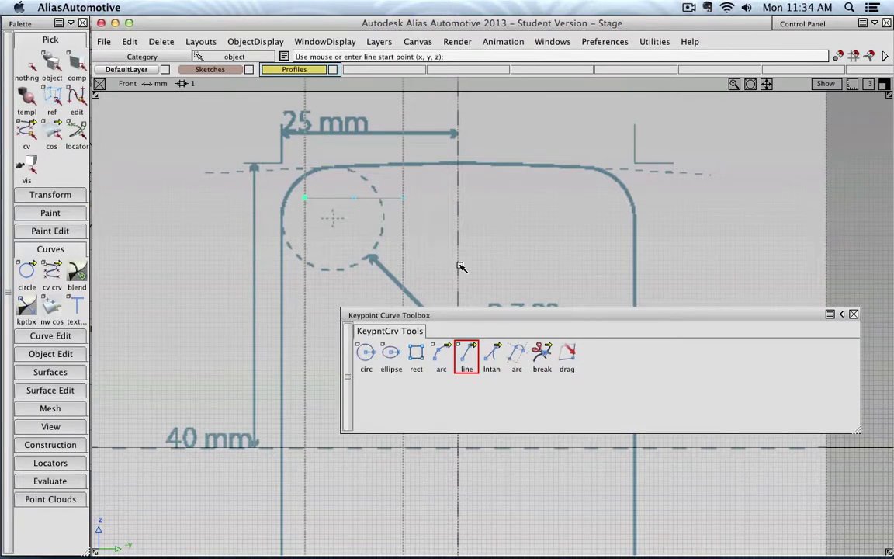
left_click(493, 357)
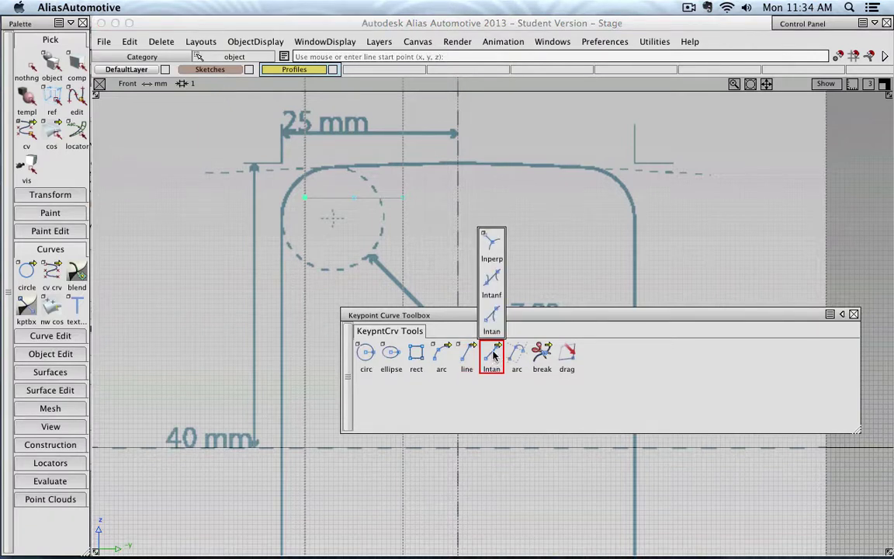
left_click_drag(493, 356, 493, 329)
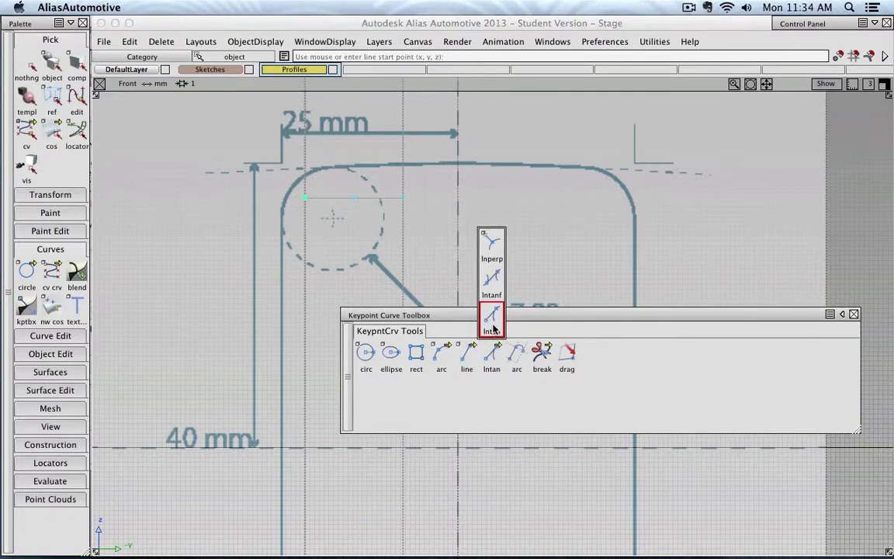
left_click_drag(493, 314, 494, 314)
left_click_drag(441, 355, 443, 247)
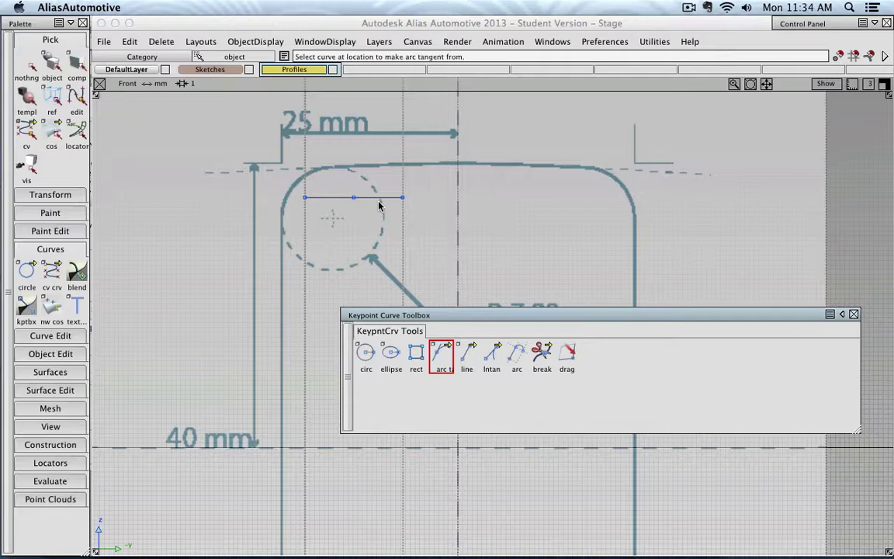
Step: Add a tangent arc off the horizontal line's right end, then box-select and delete the curve
left_click_drag(371, 199, 435, 214)
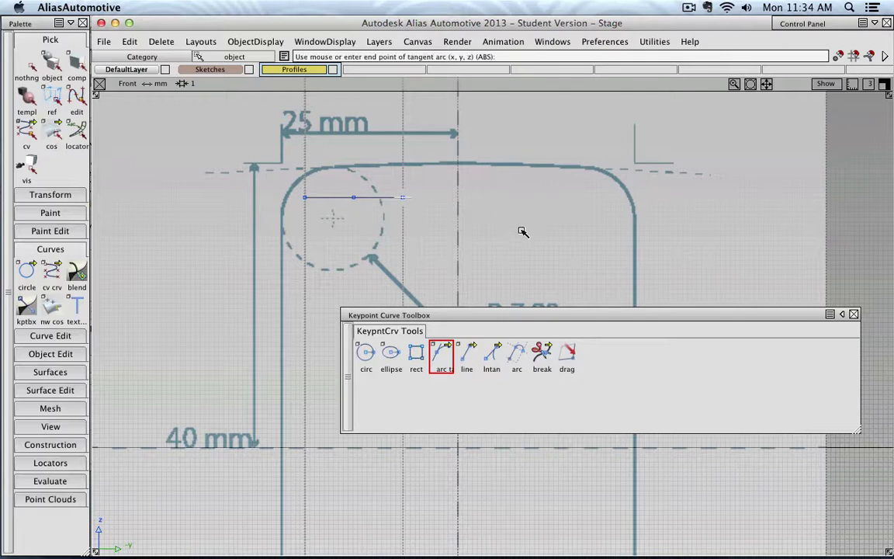
left_click_drag(521, 231, 449, 253)
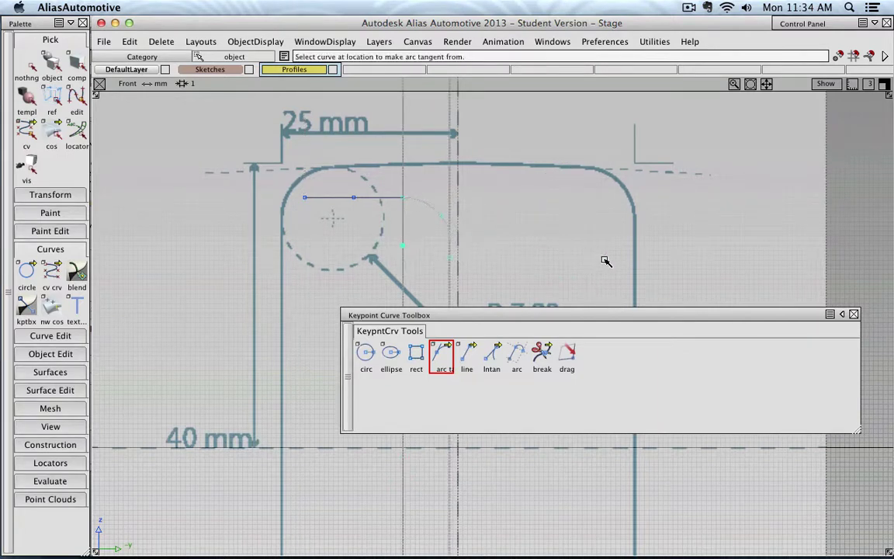
left_click(52, 66)
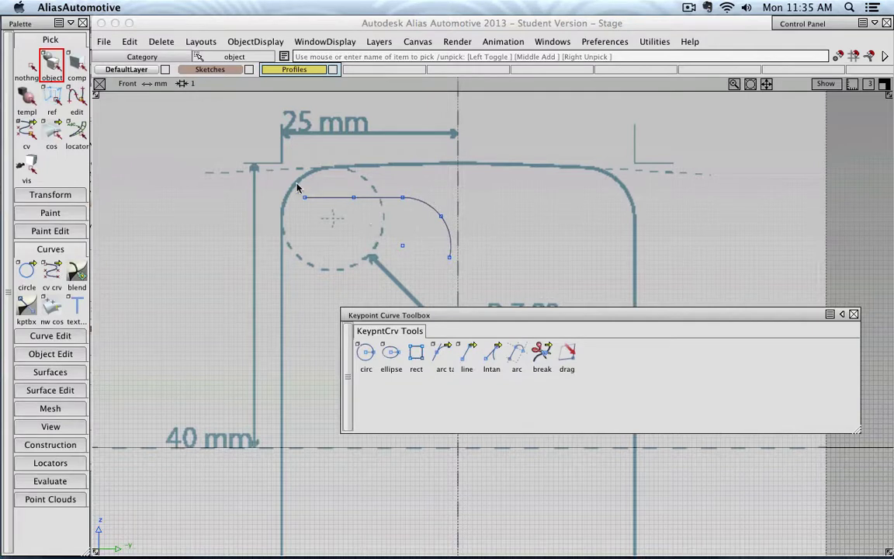
left_click_drag(263, 163, 464, 268)
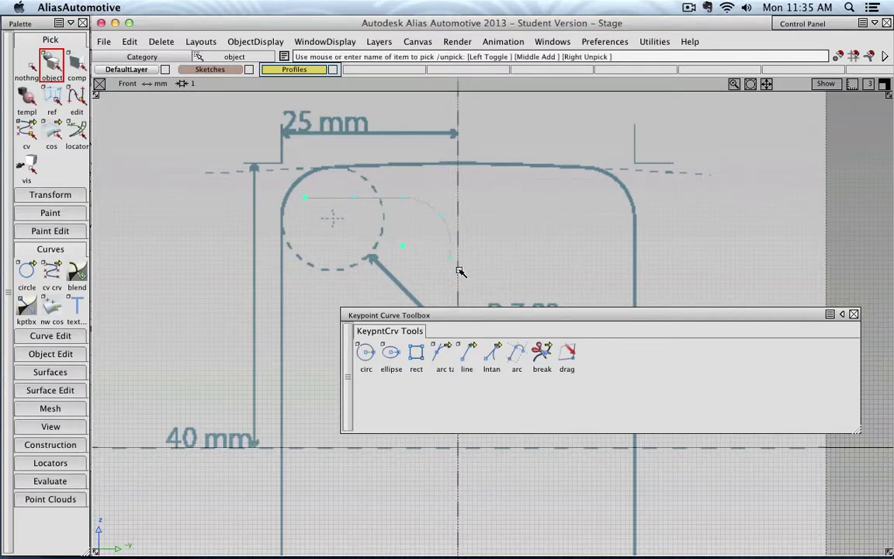
key("Delete")
Step: Delete the line-and-arc curve and draw a large keypoint circle around the dashed sketch circle
left_click(379, 323)
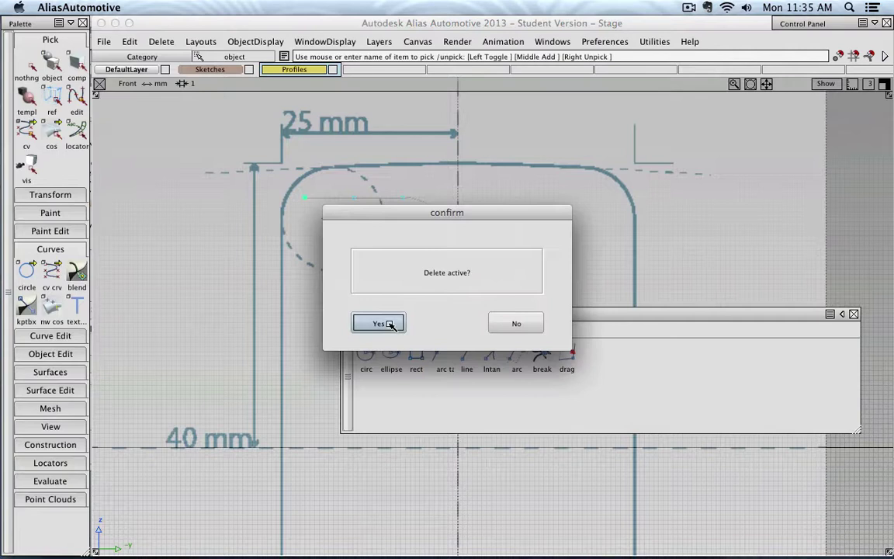
left_click(493, 354)
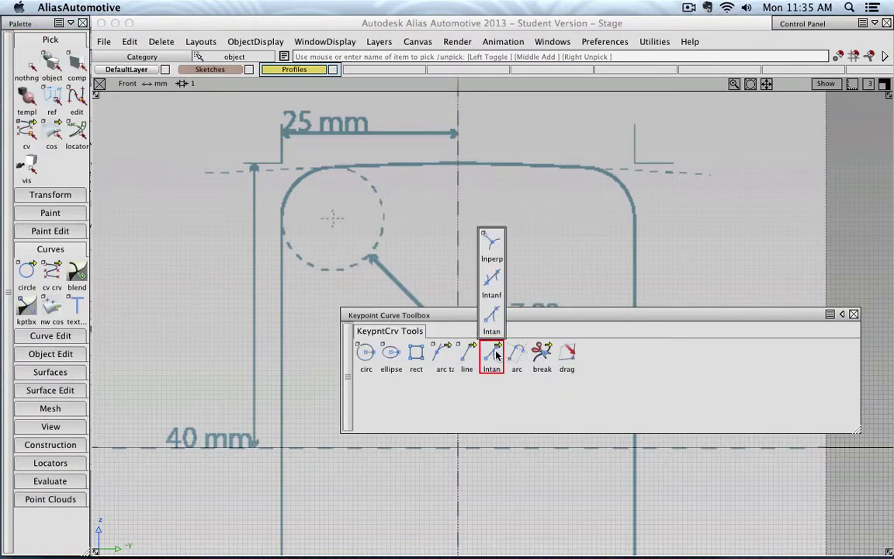
left_click_drag(495, 353, 377, 363)
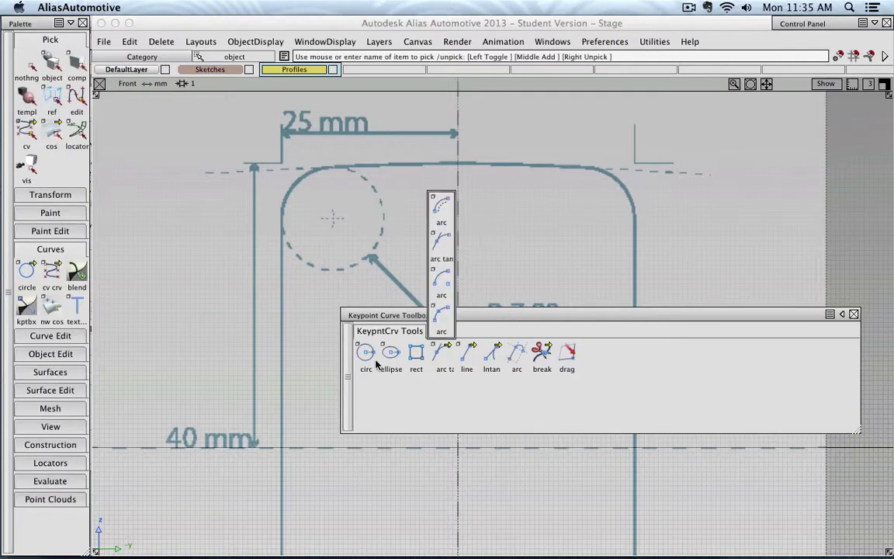
left_click(376, 363)
left_click_drag(310, 220, 428, 250)
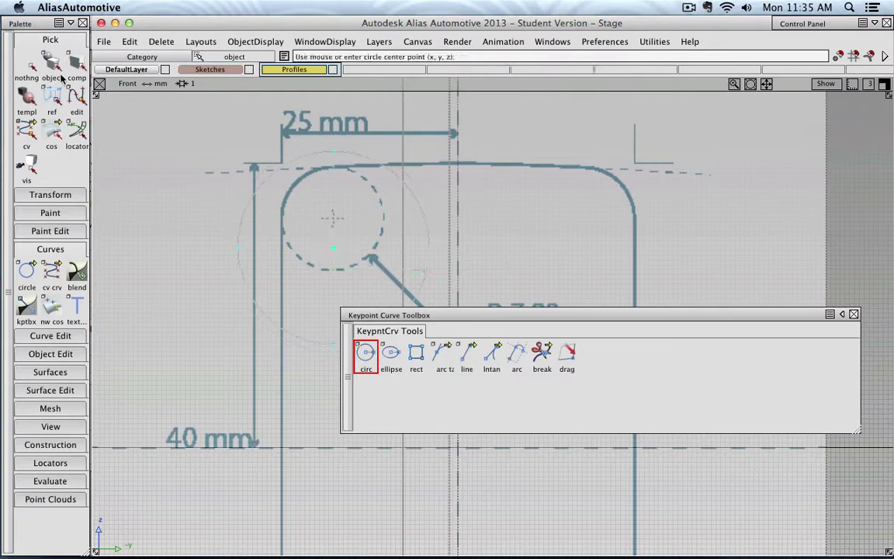
Step: Draw a line perpendicular to the large circle up to the outline's top-right corner, then select it for deletion
left_click_drag(496, 351, 487, 251)
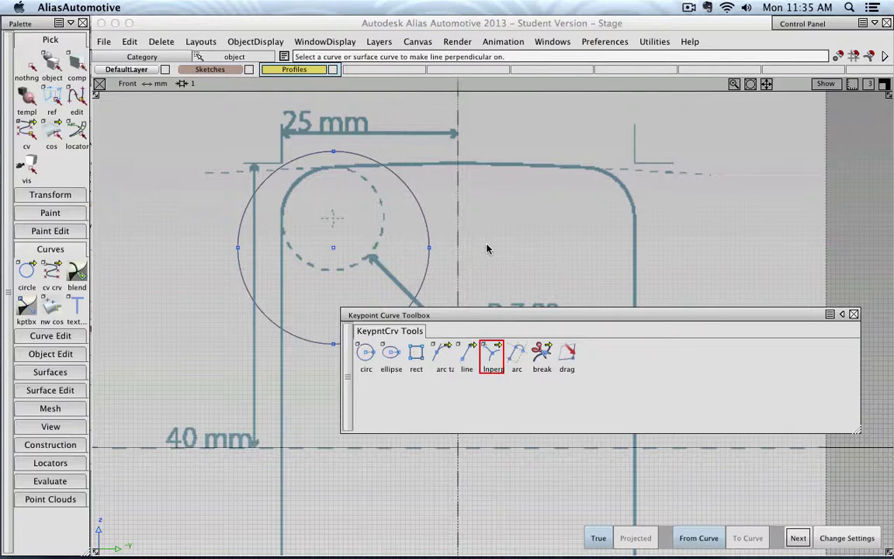
left_click_drag(423, 258, 454, 209)
left_click_drag(595, 174, 590, 183)
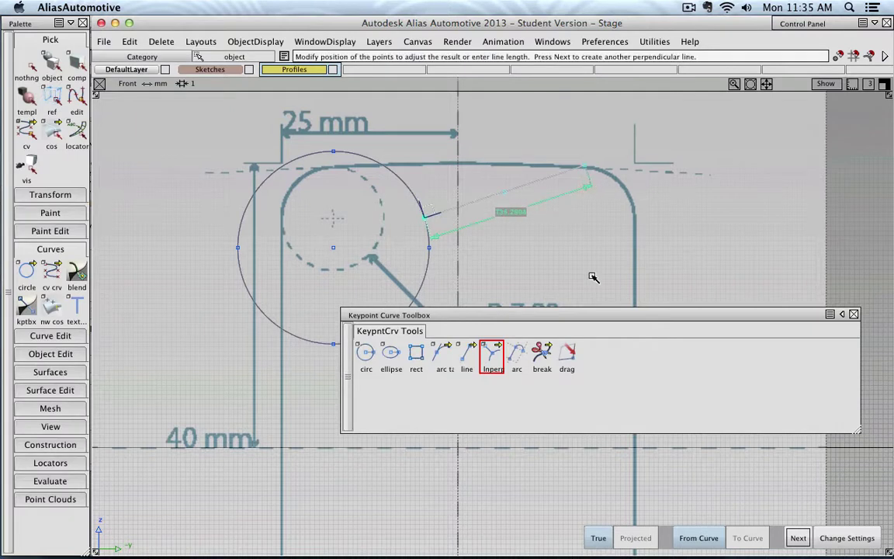
left_click(800, 535)
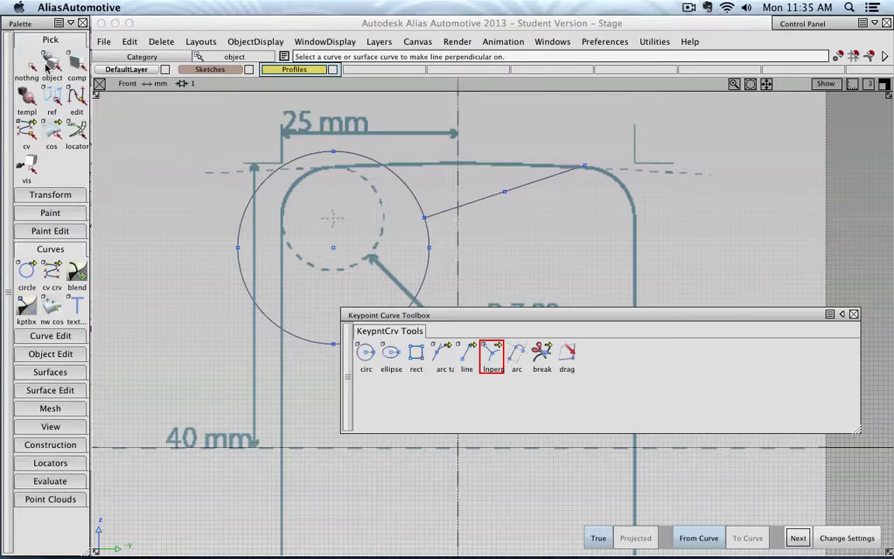
key("Escape")
Step: Delete the perpendicular line and add a smaller keypoint circle on the outline's right side
key("Delete")
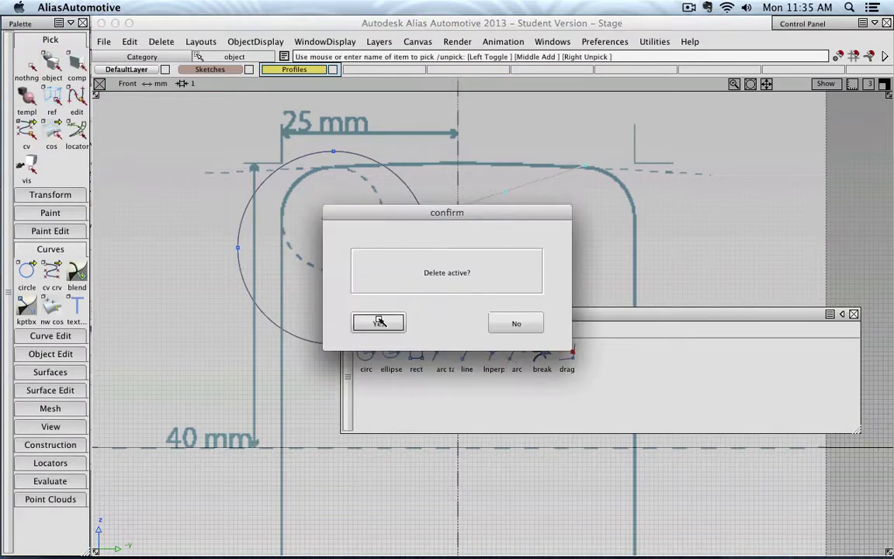
left_click(365, 321)
left_click(367, 350)
left_click(540, 231)
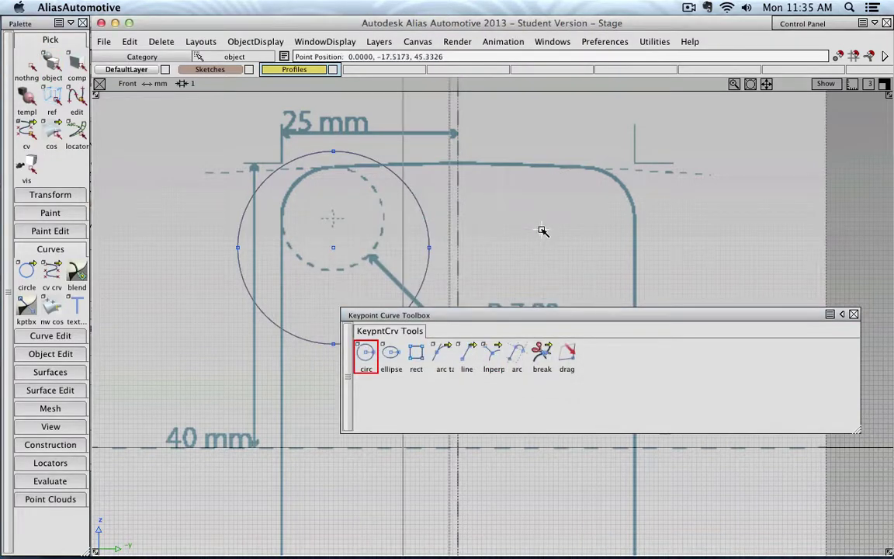
left_click(495, 202)
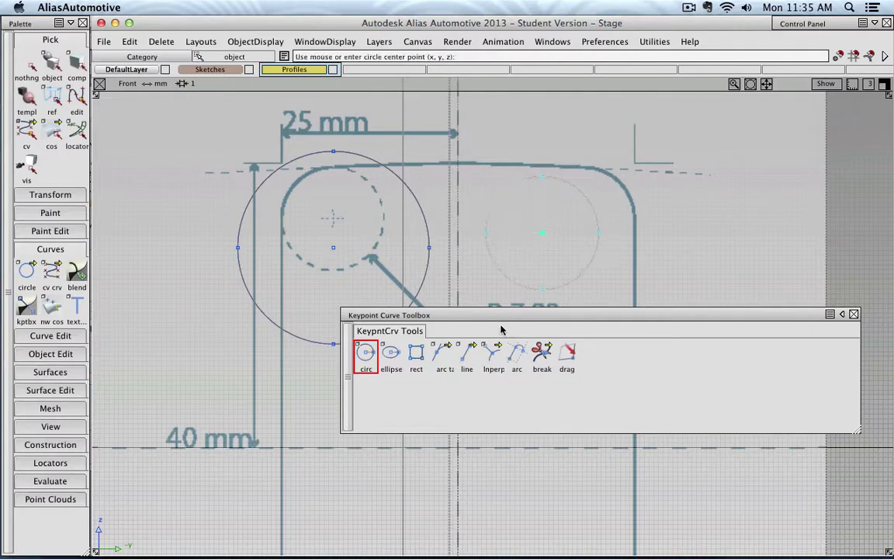
left_click(492, 357)
left_click_drag(491, 362, 495, 292)
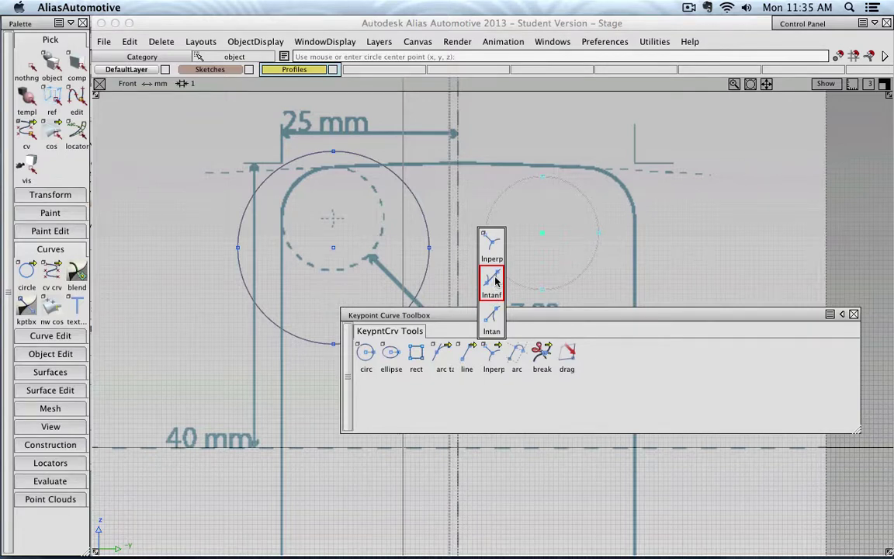
Step: Draw an Intanf line tangent to the tops of the large circle and the smaller right circle
left_click_drag(497, 282, 496, 283)
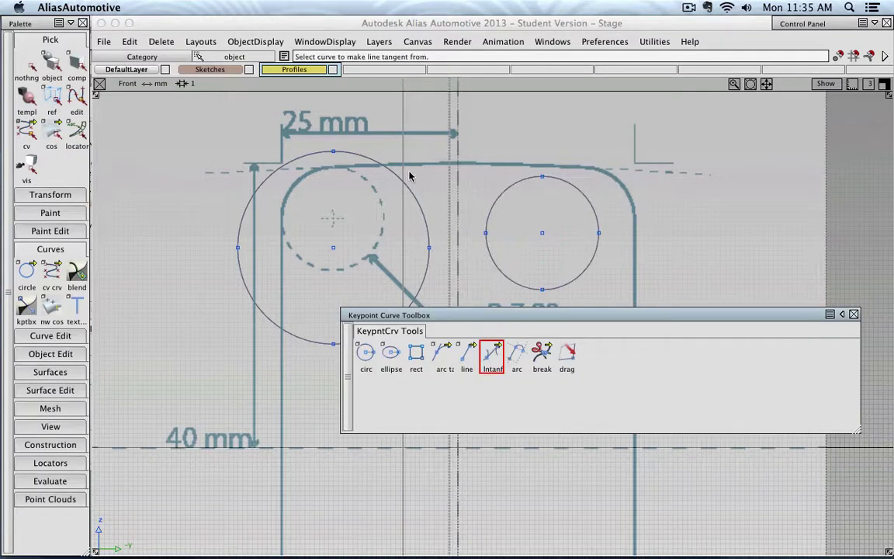
left_click(351, 154)
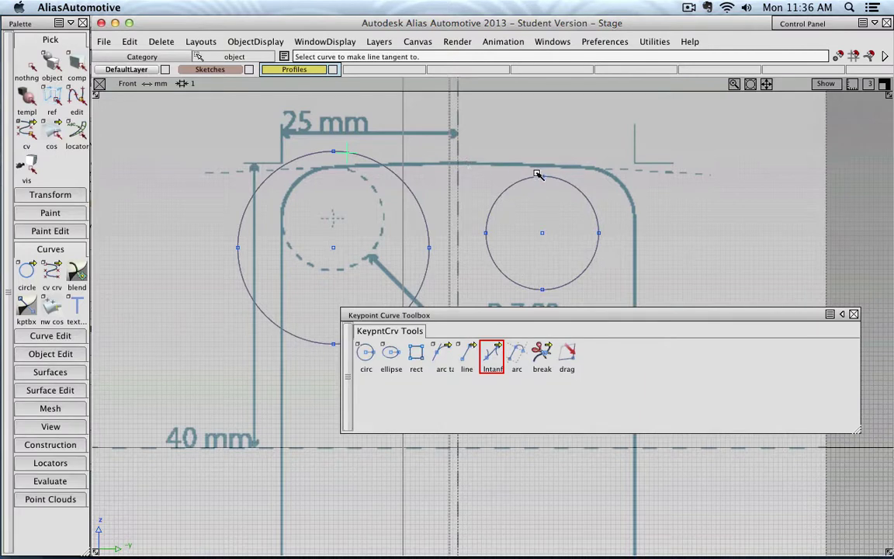
left_click(552, 178)
left_click(388, 169)
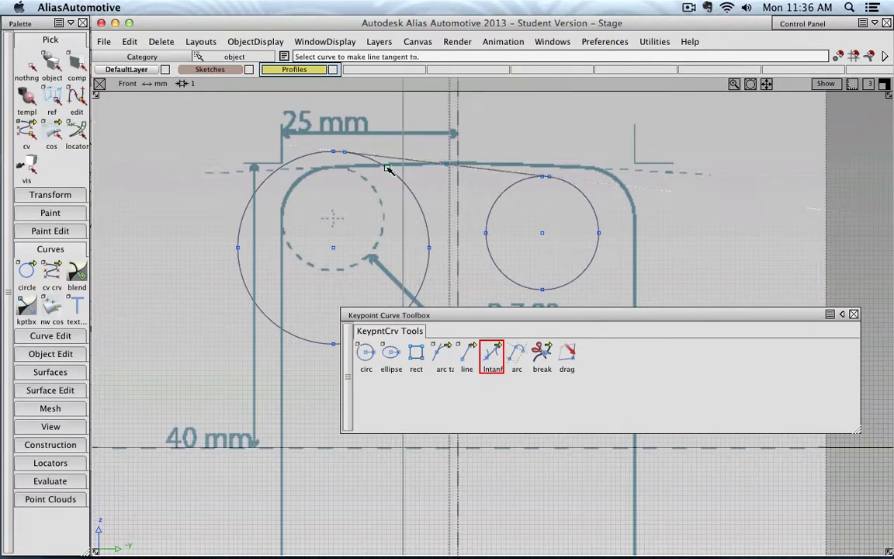
left_click(496, 266)
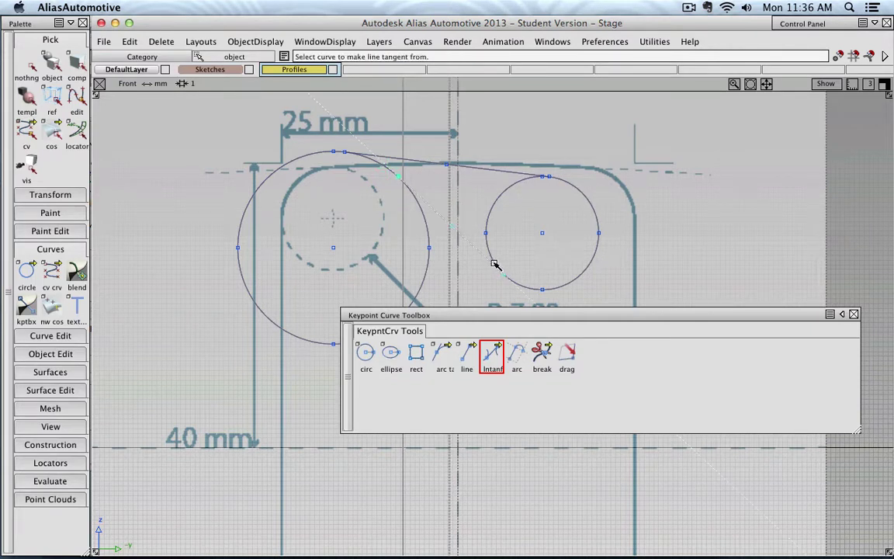